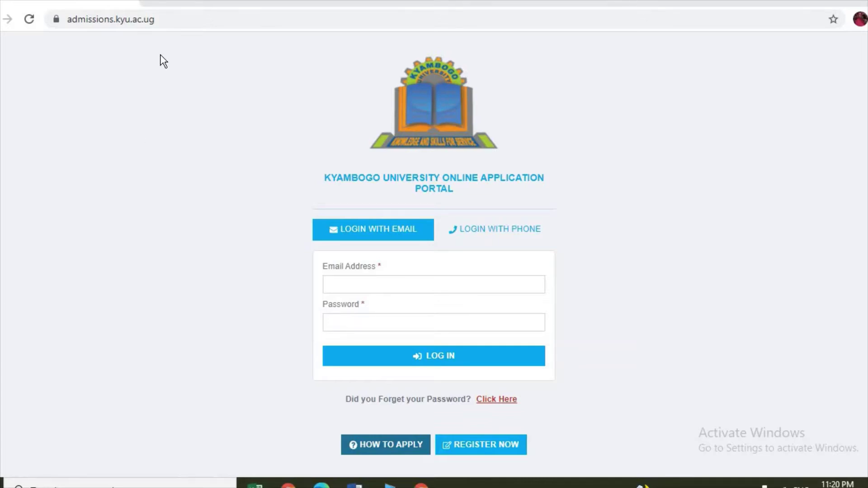
# Review the portal address admissions.kyu.ac.ug and compare the phone and email login options, ending on email login.
pyautogui.click(165, 26)
pyautogui.click(165, 26)
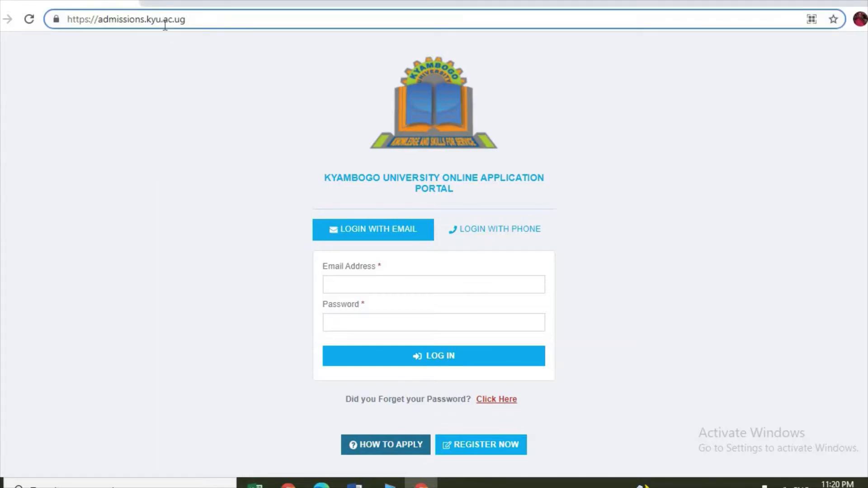
pyautogui.click(225, 72)
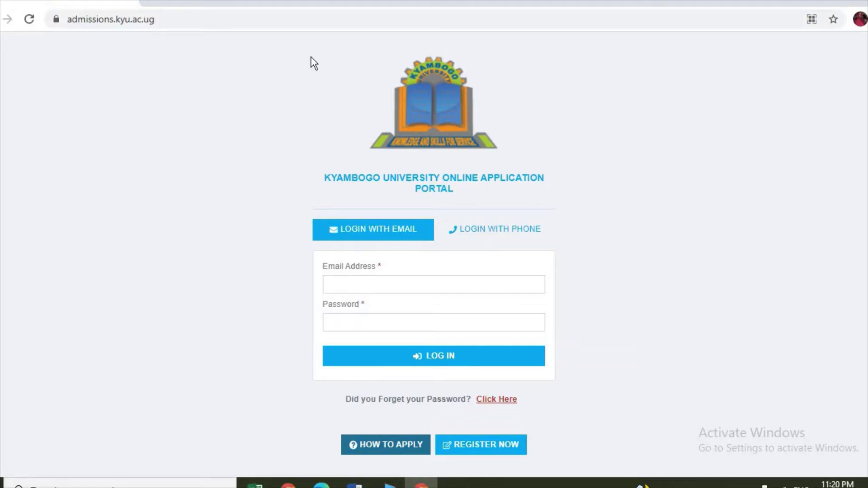
pyautogui.doubleClick(778, 112)
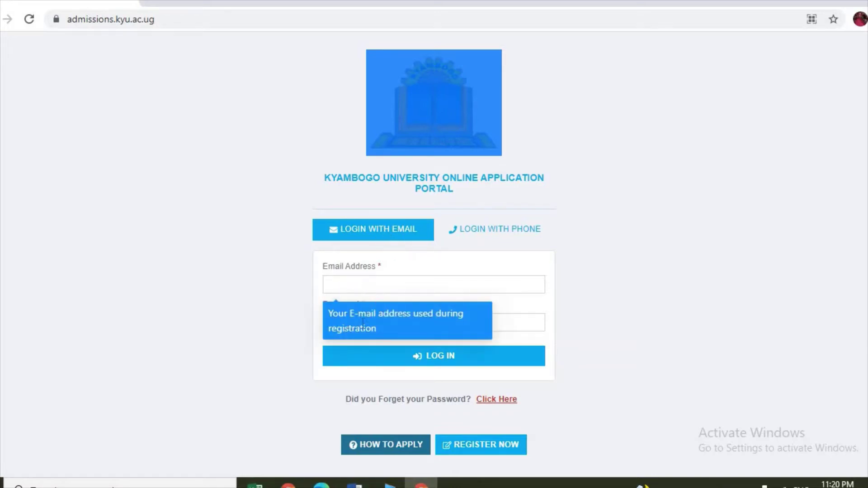
pyautogui.click(491, 235)
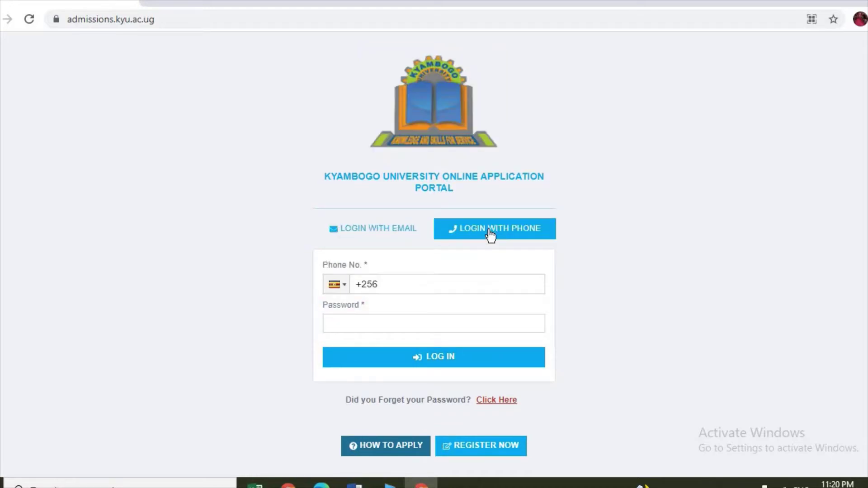
pyautogui.click(385, 228)
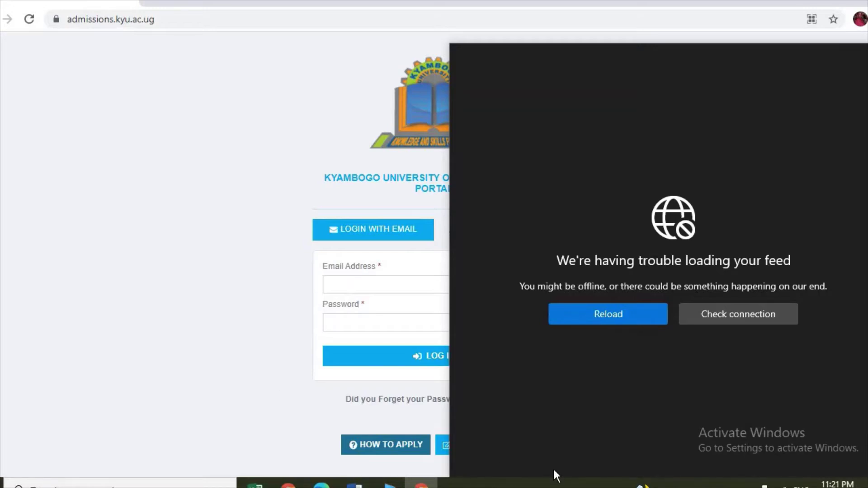
# Dismiss the news feed pop-up and open the registration form for a new applicant account.
pyautogui.click(356, 446)
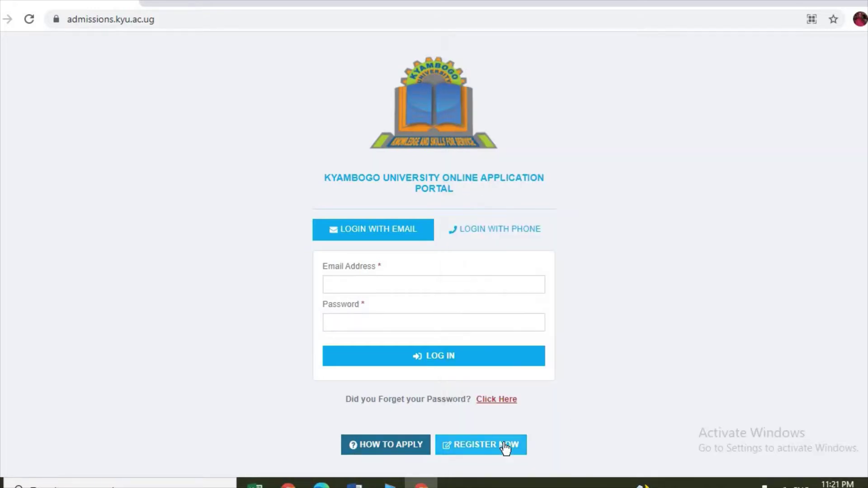
pyautogui.click(484, 448)
pyautogui.click(475, 443)
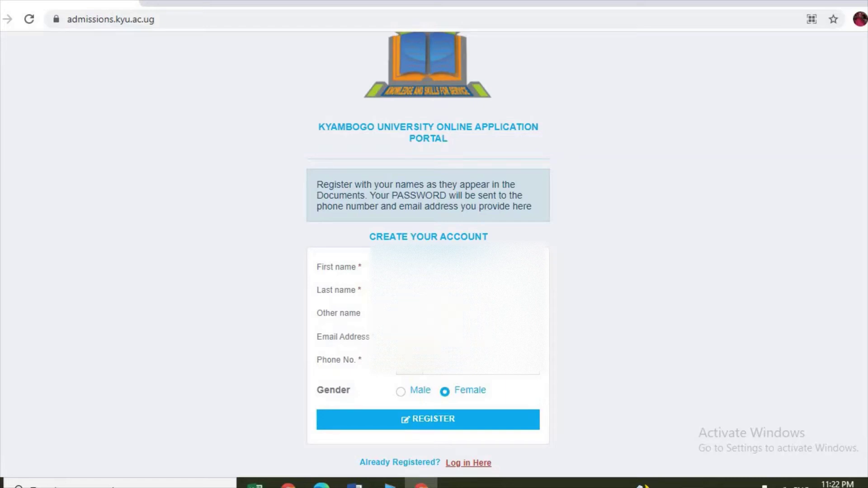
# Complete the account form with the applicant's email address and phone number and submit the registration.
pyautogui.click(466, 337)
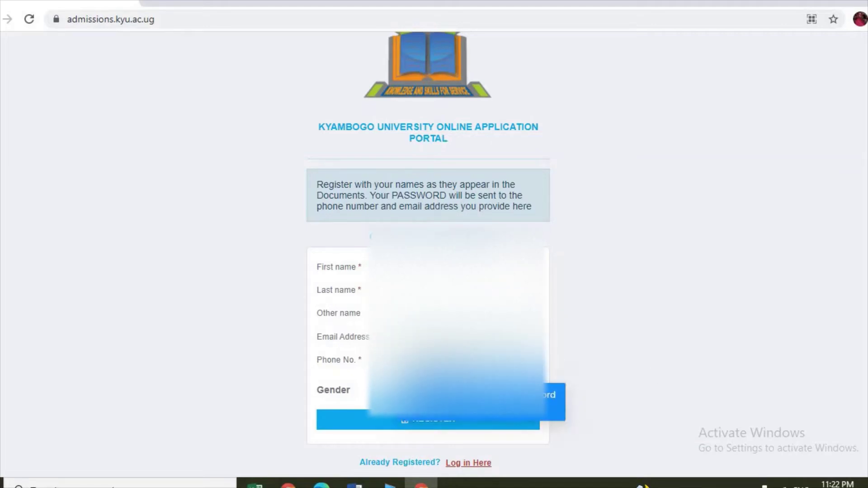
pyautogui.click(467, 361)
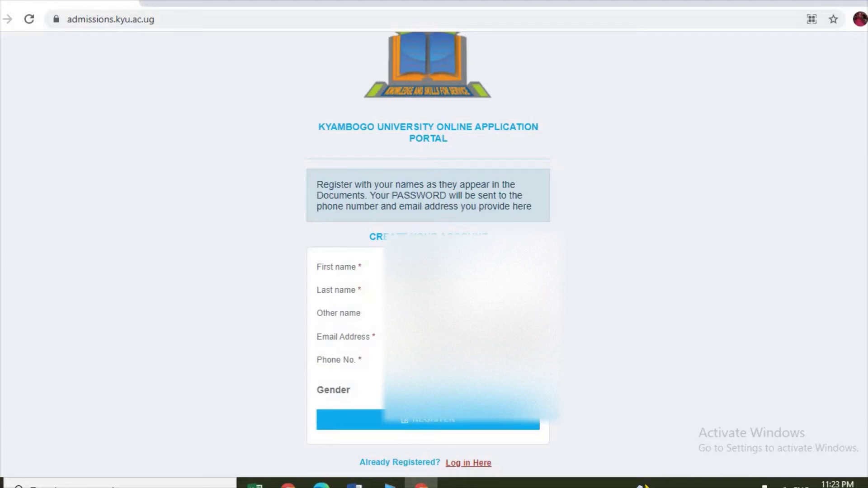
pyautogui.click(437, 426)
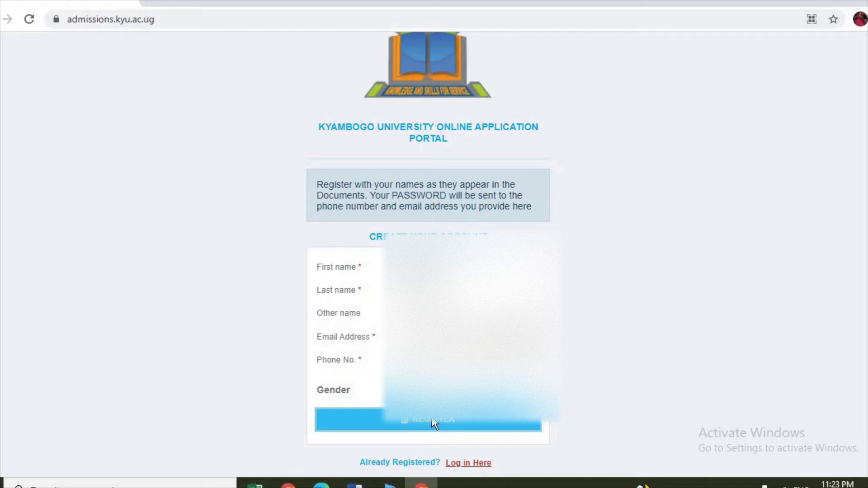
pyautogui.click(434, 423)
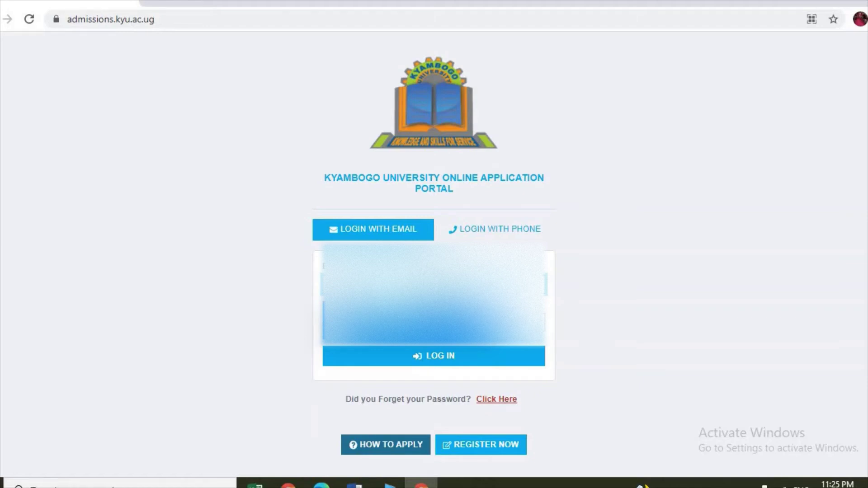
# Log in with the account email by entering the account password, and save the login in the browser.
pyautogui.click(434, 322)
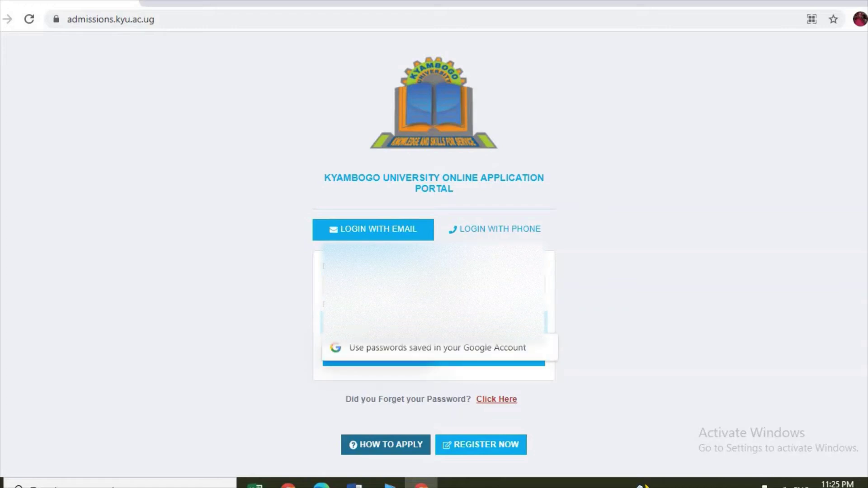
pyautogui.write('********')
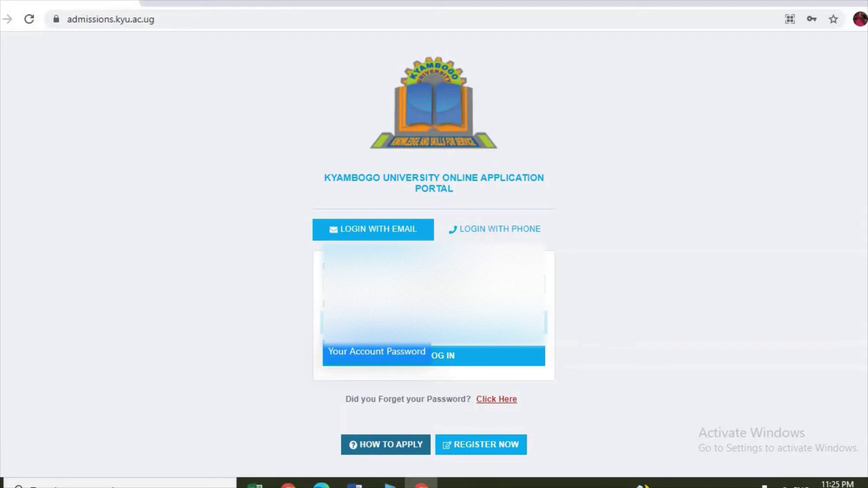
pyautogui.click(668, 366)
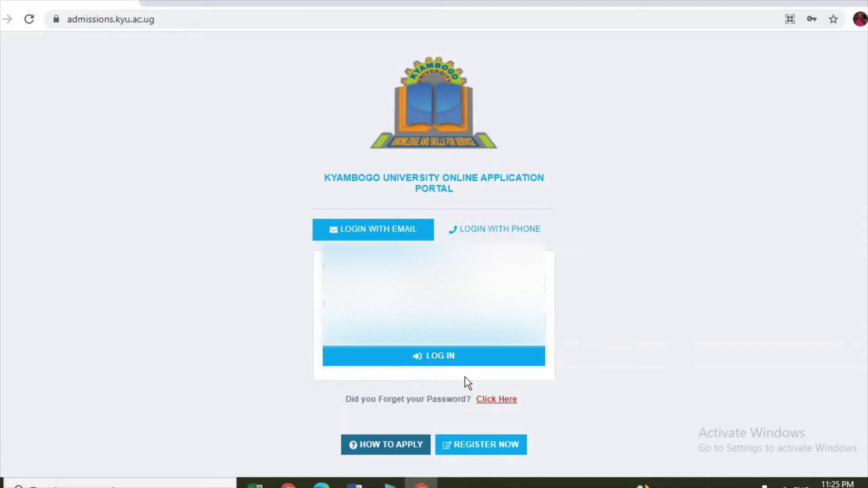
pyautogui.click(447, 355)
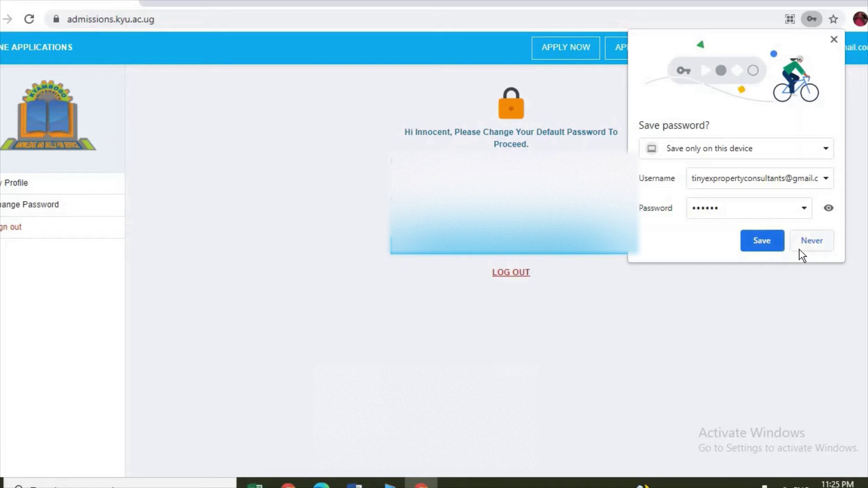
pyautogui.click(763, 240)
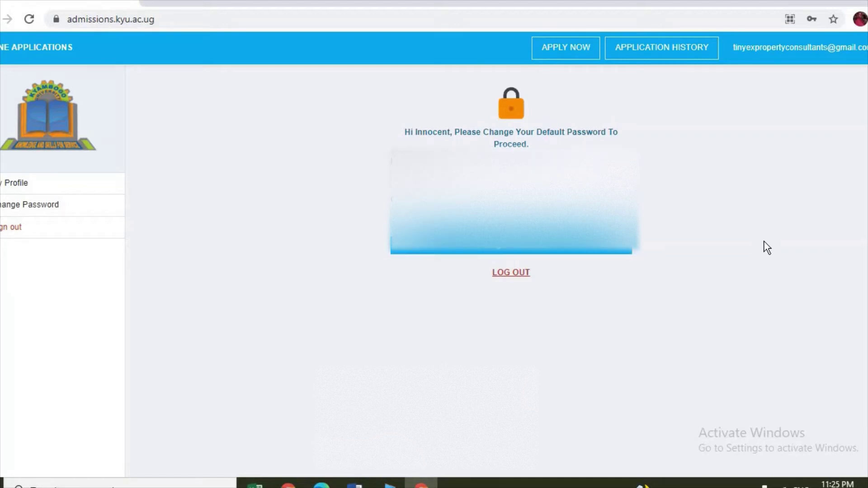
# Replace the default password by entering and confirming a new account password, and update the password saved in the browser.
pyautogui.click(511, 235)
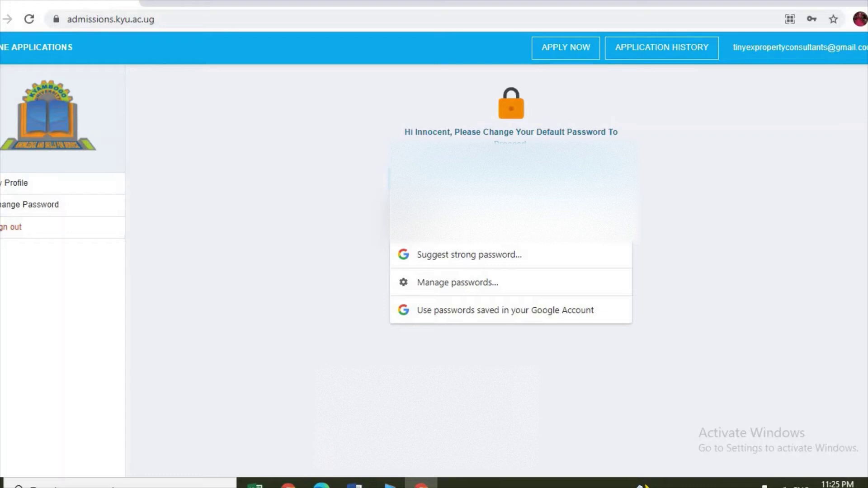
pyautogui.click(716, 222)
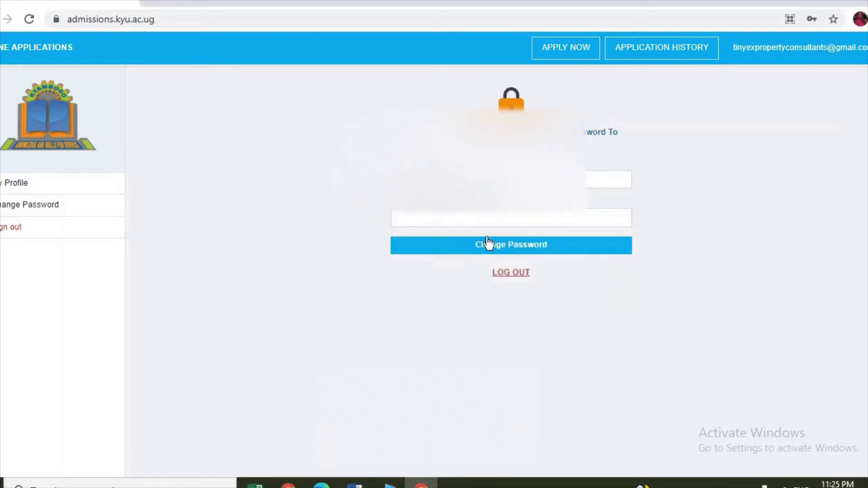
pyautogui.click(478, 216)
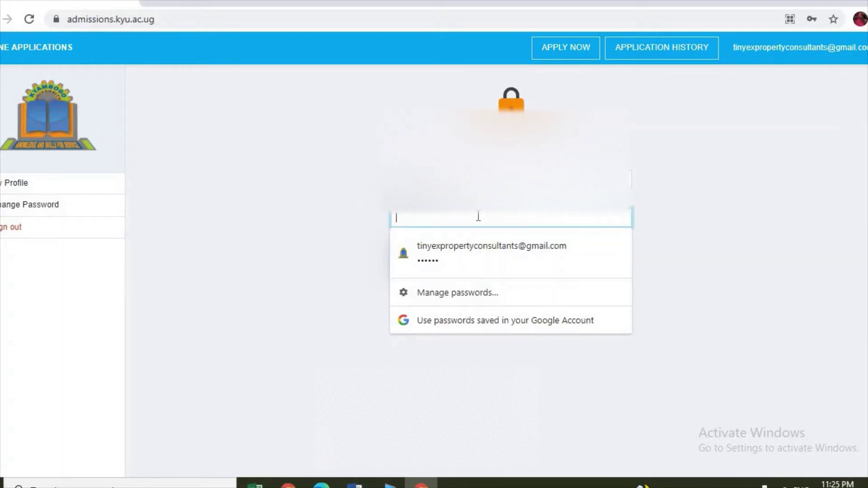
pyautogui.write('••')
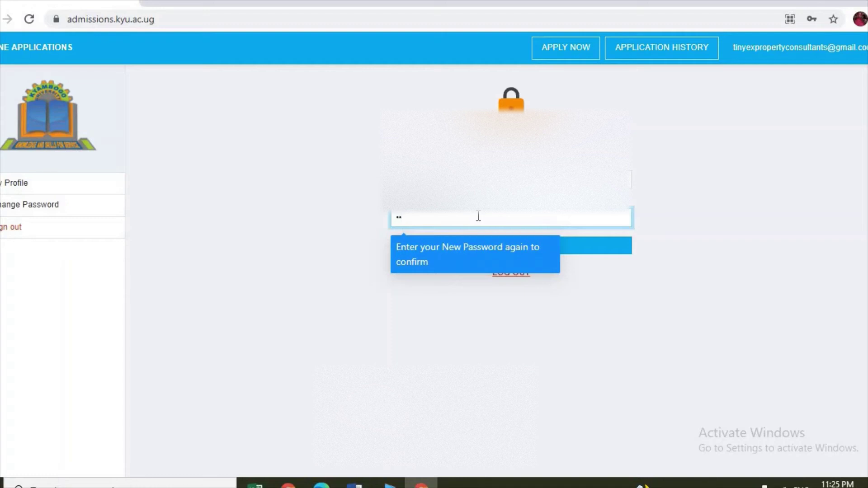
pyautogui.write('•••••••••')
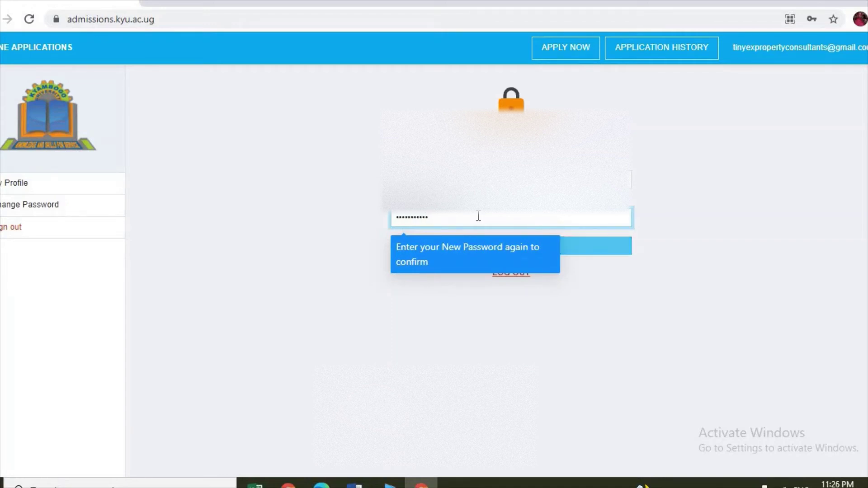
pyautogui.press('Return')
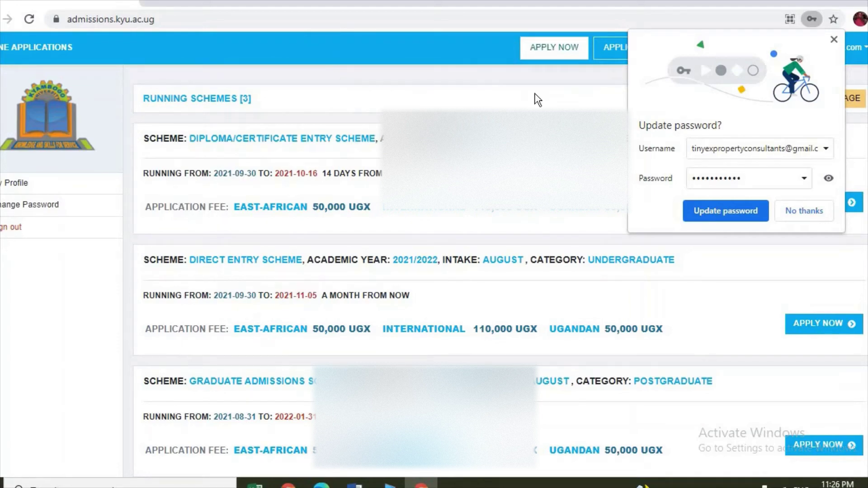
pyautogui.click(744, 216)
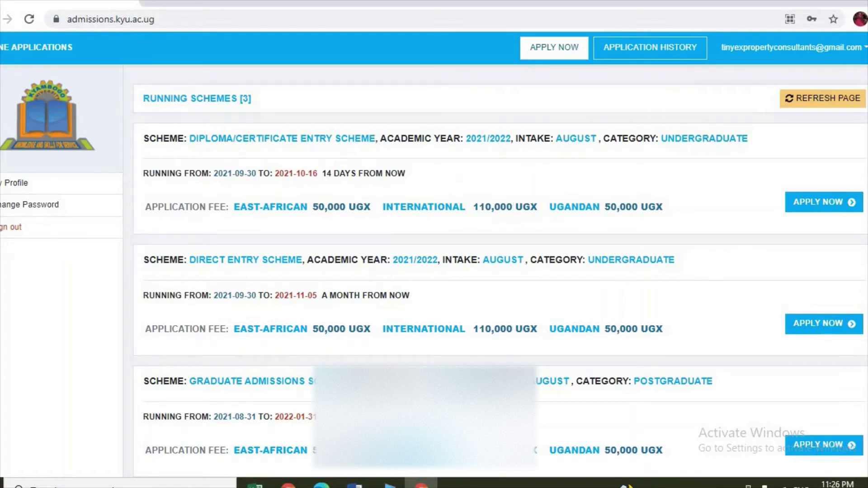
# Dismiss the low battery notice and start an application for the undergraduate Direct Entry Scheme, academic year 2021/2022, August intake.
pyautogui.scroll(-1, 433, 271)
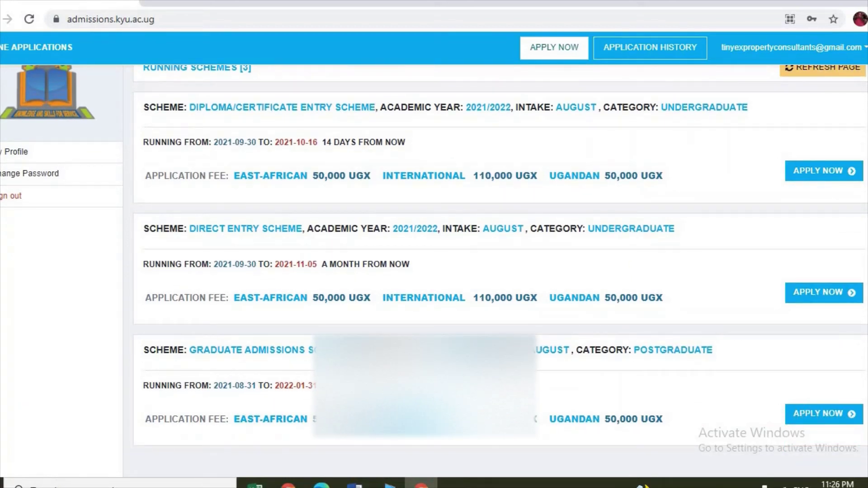
pyautogui.scroll(1, 433, 263)
pyautogui.scroll(-1, 434, 263)
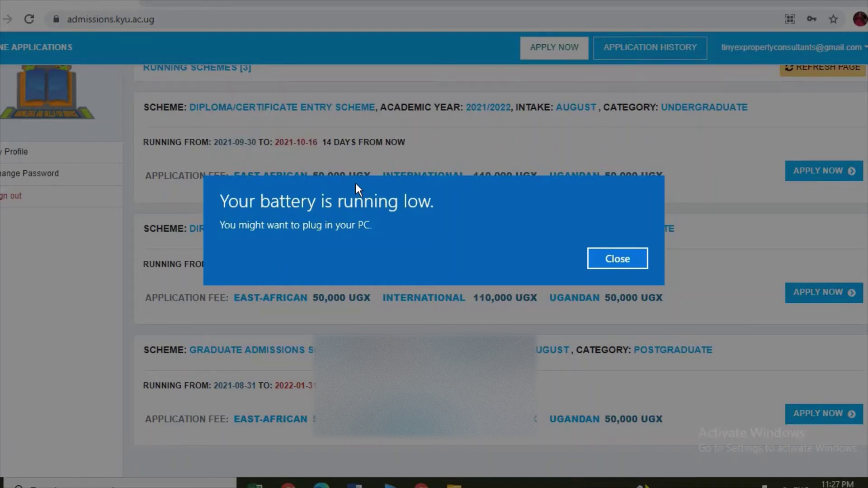
pyautogui.click(617, 259)
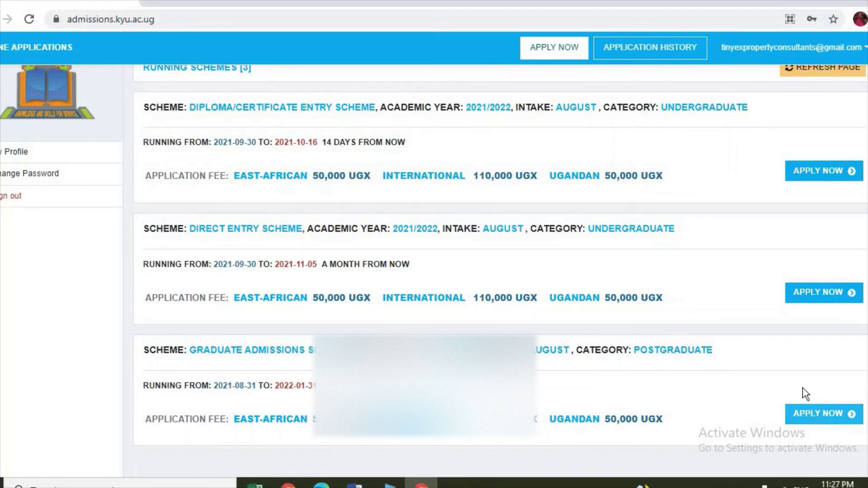
pyautogui.click(812, 295)
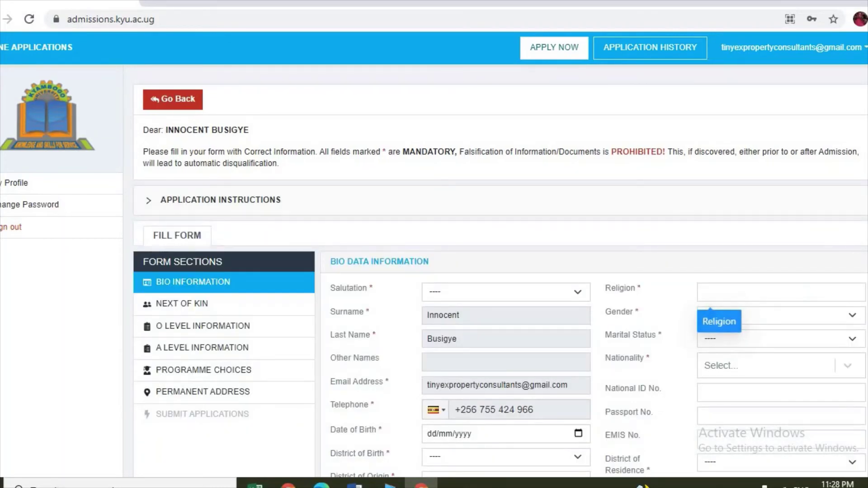
# Examine the application form sections Bio Information, Next of Kin, O Level Information, A Level Information and Programme Choices.
pyautogui.scroll(-1, 434, 272)
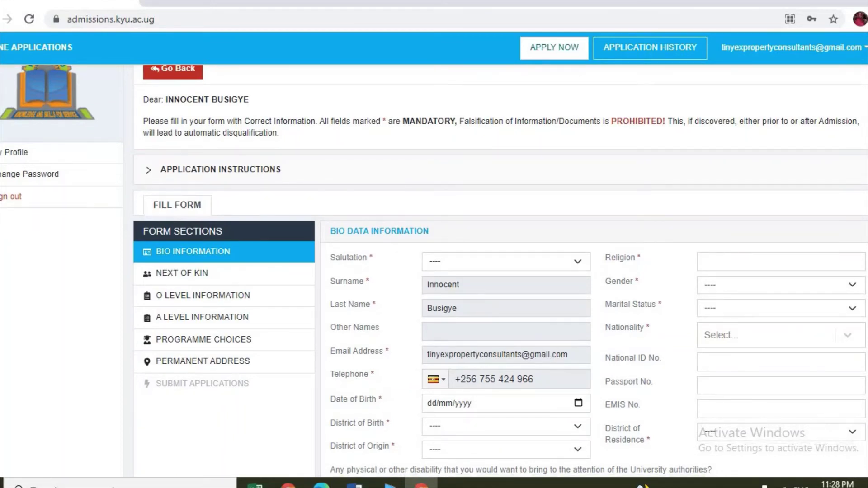
pyautogui.scroll(-1, 433, 271)
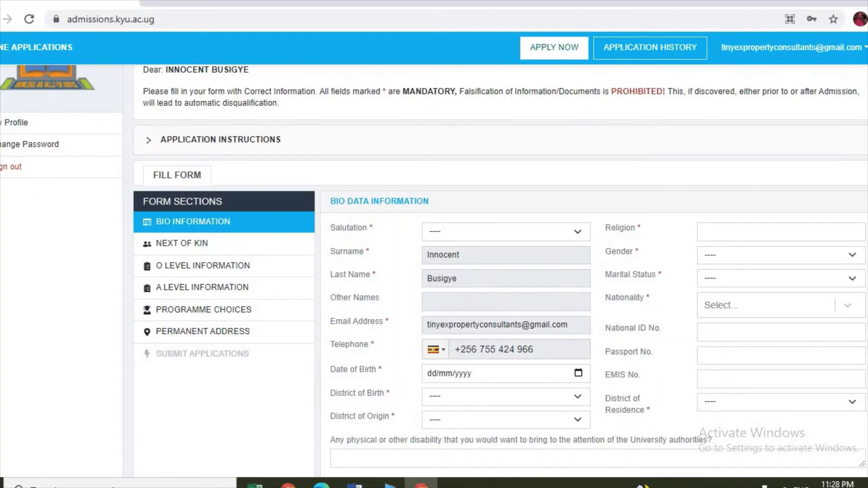
pyautogui.scroll(-1, 549, 232)
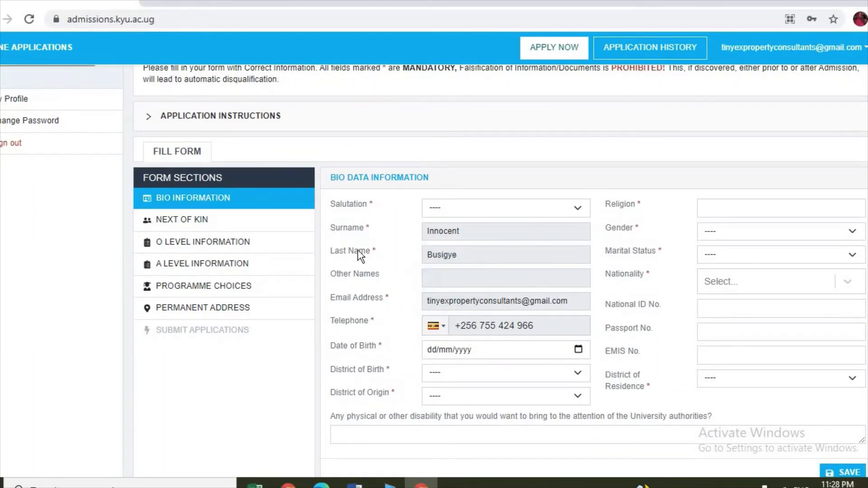
pyautogui.click(211, 223)
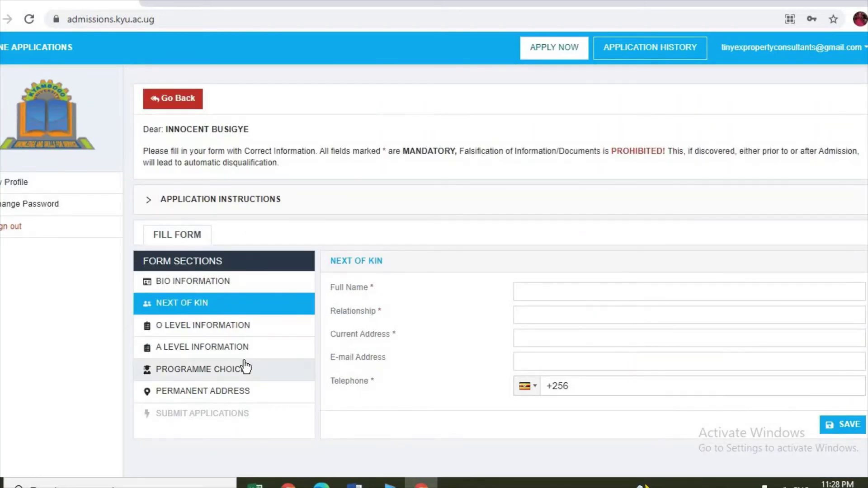
pyautogui.click(212, 329)
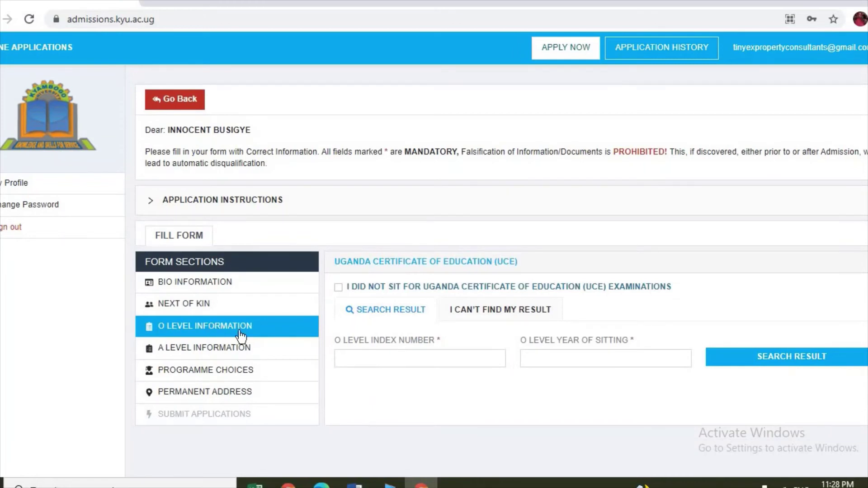
pyautogui.click(186, 356)
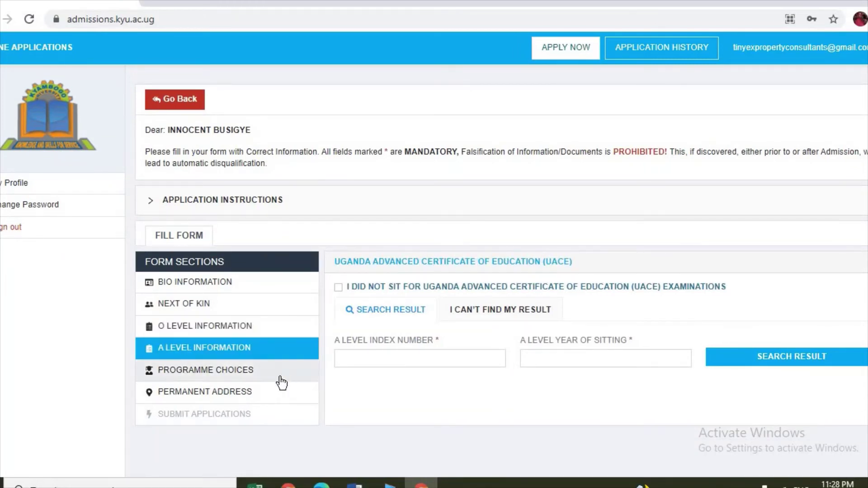
pyautogui.click(213, 377)
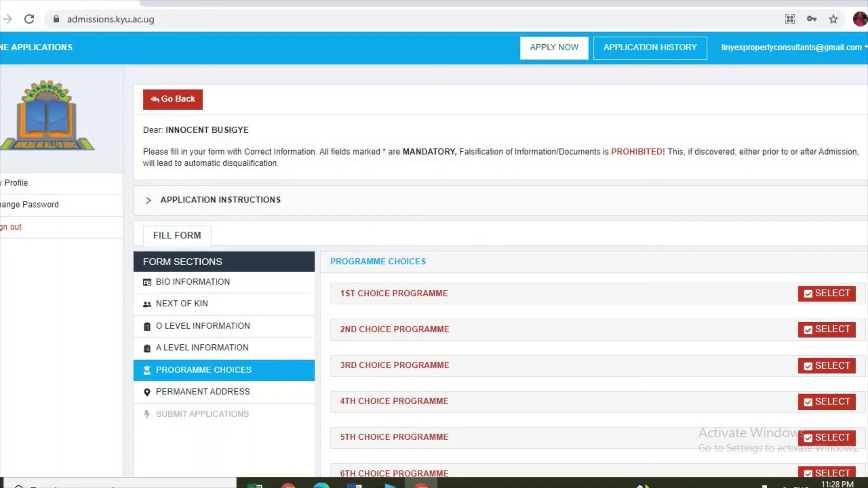
pyautogui.scroll(-2, 434, 271)
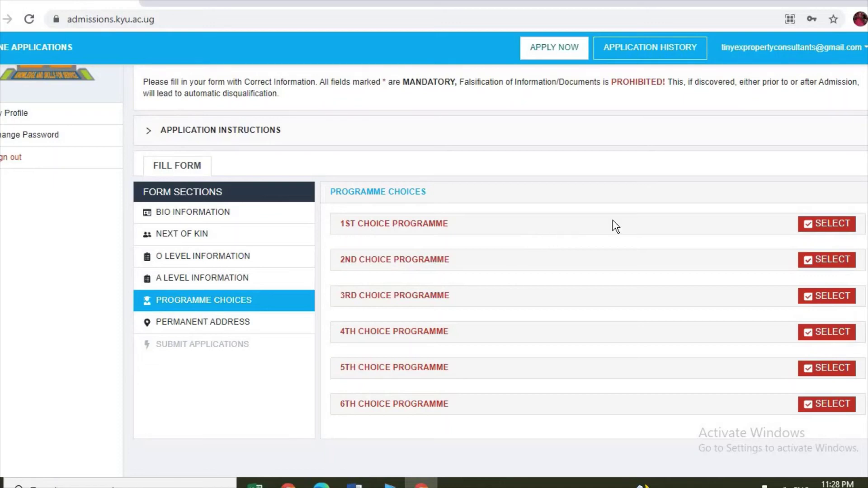
# Add Bachelor of Science in Leather Tanning Technology, Main Campus, Day, as the 1st choice programme.
pyautogui.click(830, 230)
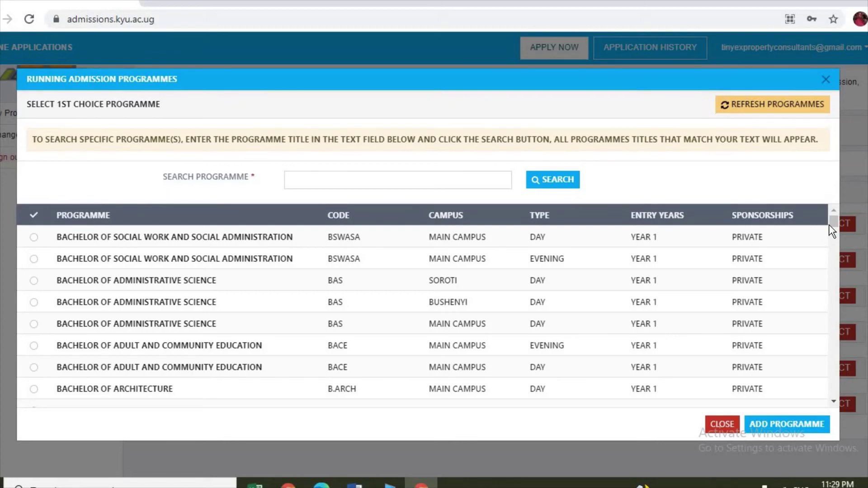
pyautogui.click(393, 182)
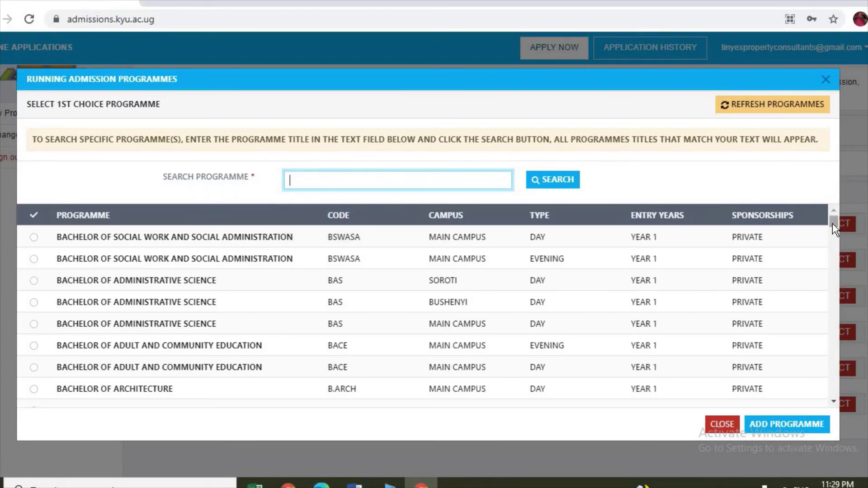
pyautogui.moveTo(832, 223); pyautogui.dragTo(834, 336)
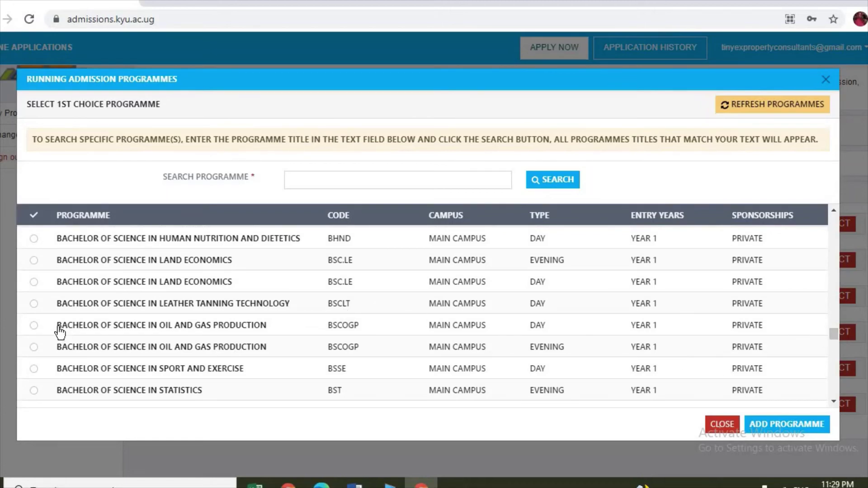
pyautogui.click(34, 304)
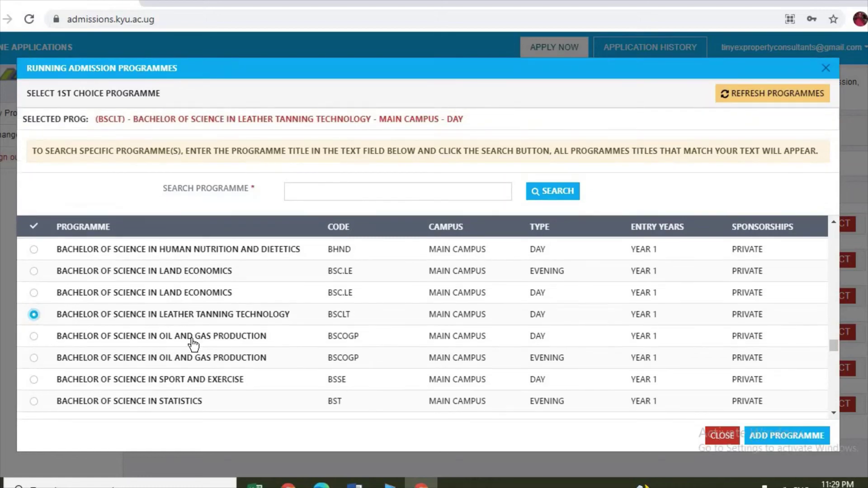
pyautogui.click(782, 436)
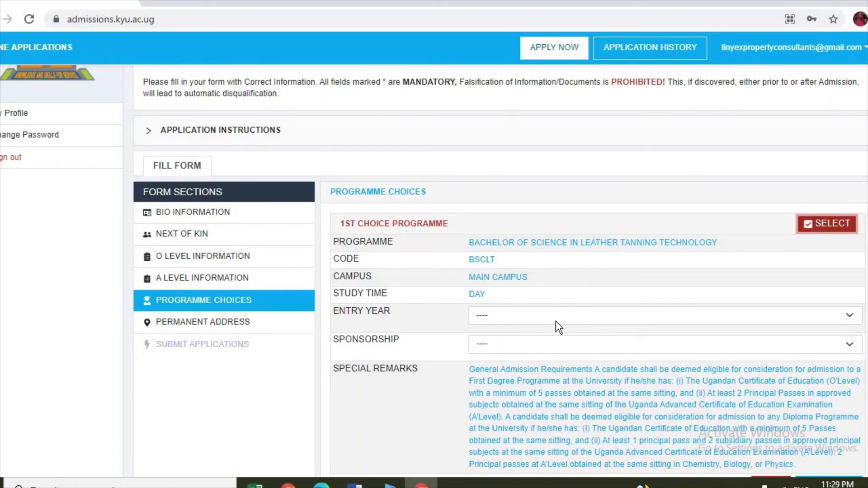
# Set the 1st choice programme's sponsorship to Private and entry year to Year 1, and save the choice.
pyautogui.click(583, 344)
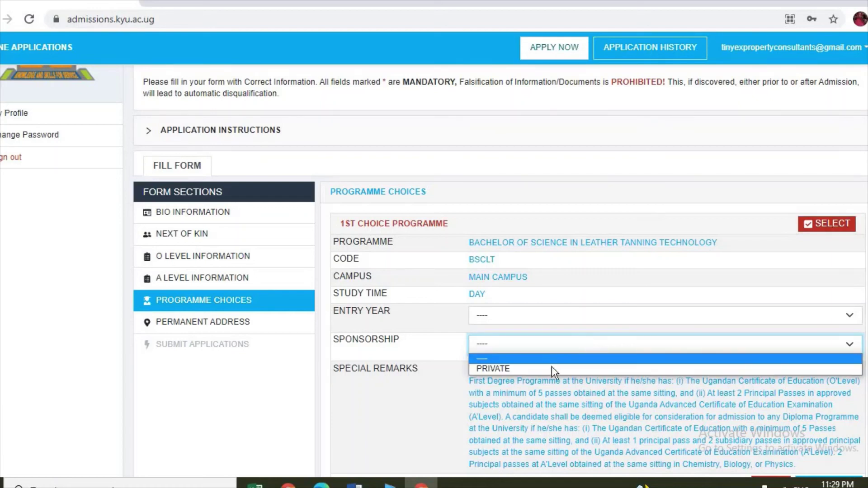
pyautogui.click(556, 368)
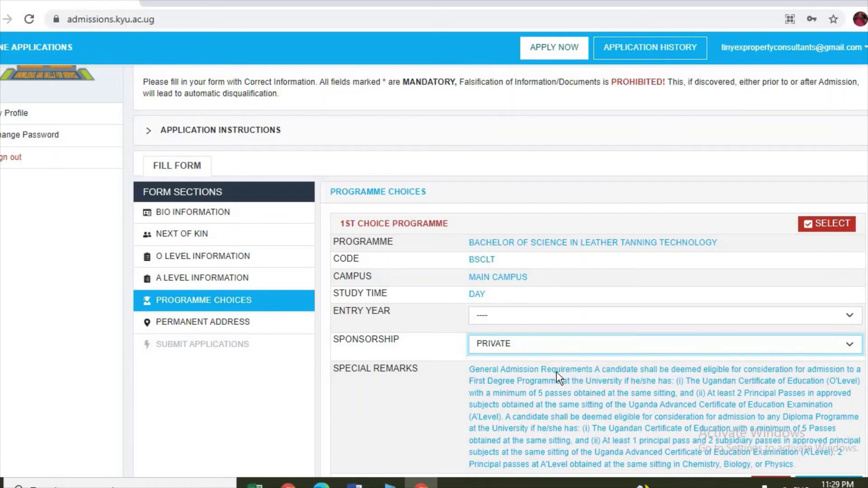
pyautogui.click(508, 317)
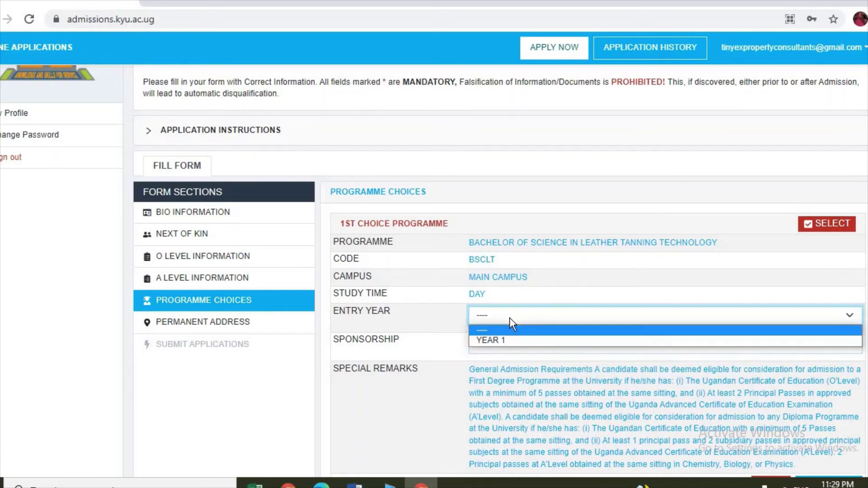
pyautogui.click(516, 343)
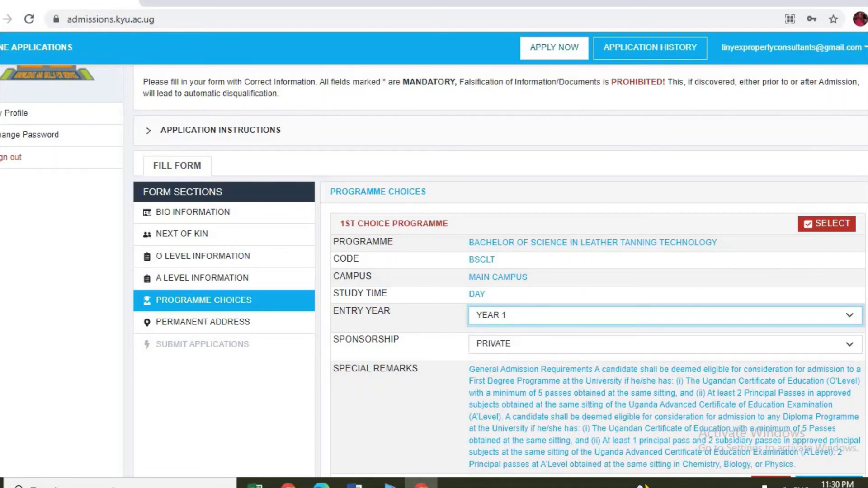
pyautogui.scroll(-3, 497, 271)
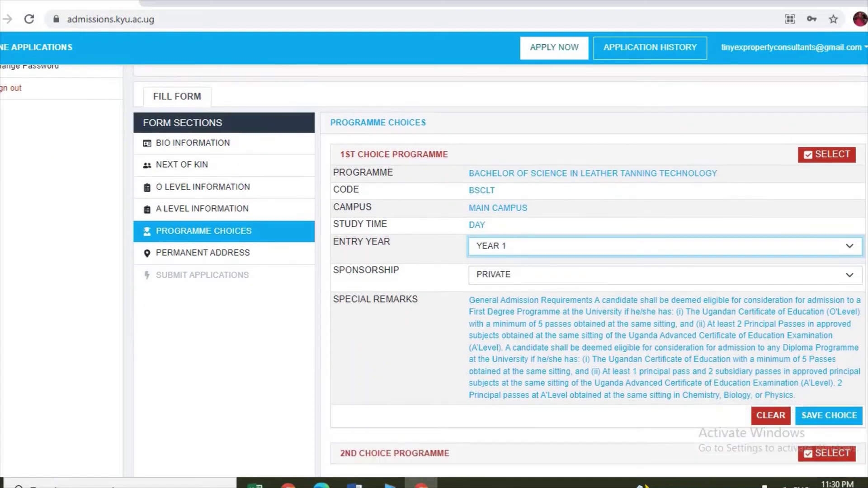
pyautogui.scroll(-1, 497, 271)
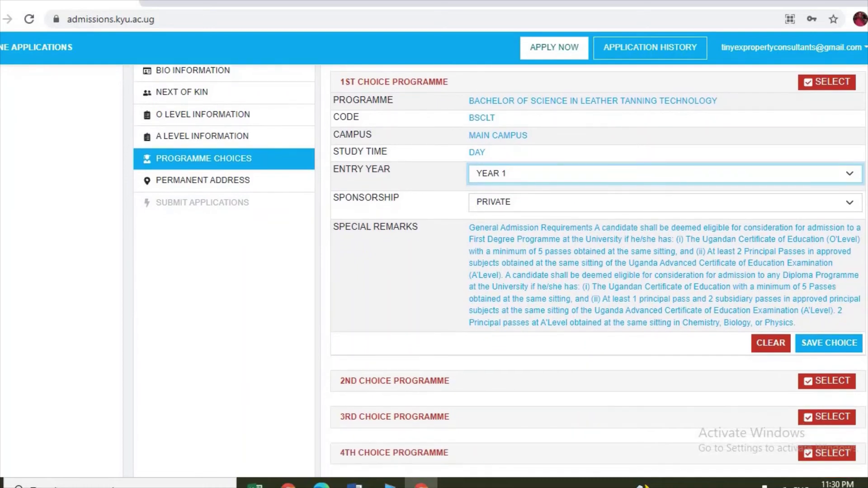
pyautogui.scroll(1, 497, 271)
pyautogui.scroll(-1, 498, 271)
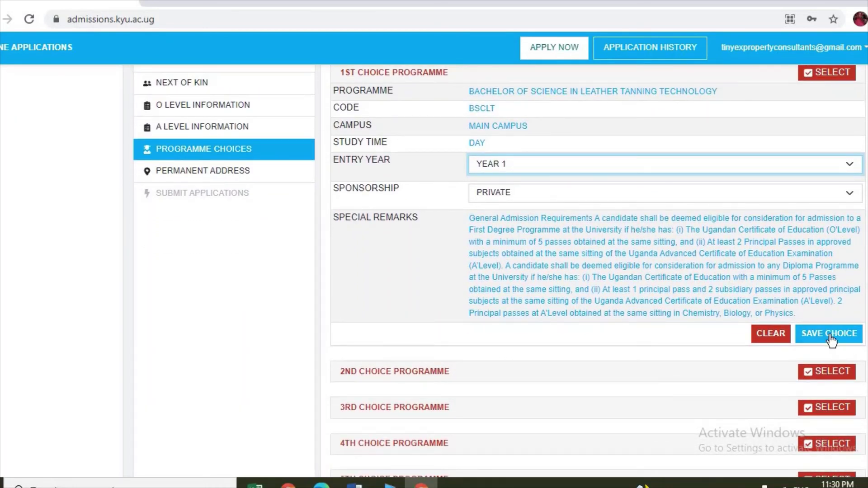
pyautogui.click(831, 339)
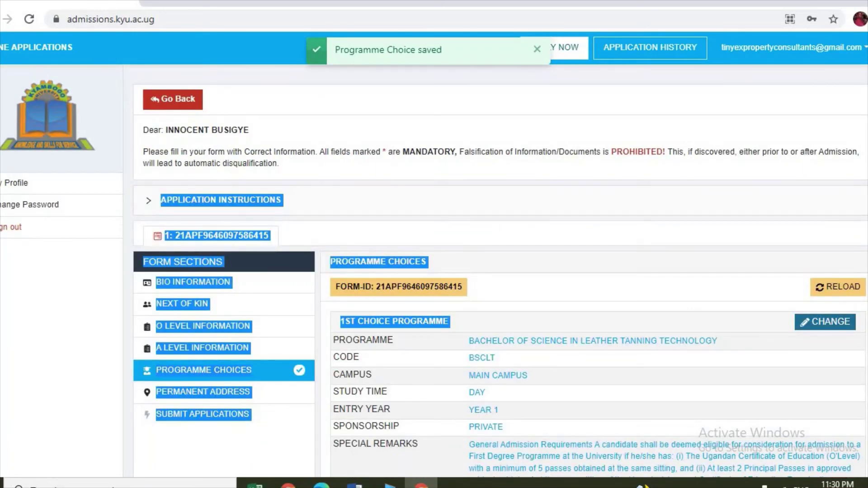
# Go back to the running schemes, reopen the undergraduate Direct Entry Scheme application and go to its Permanent Address section.
pyautogui.scroll(-5, 497, 271)
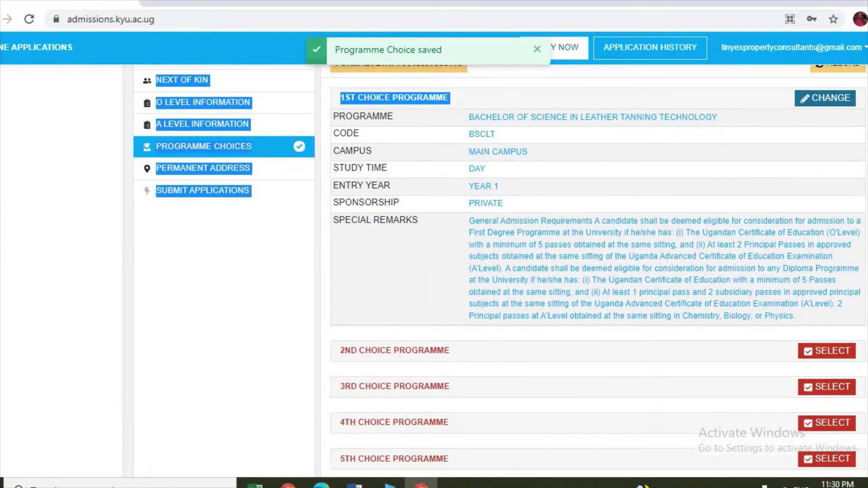
pyautogui.scroll(-2, 498, 272)
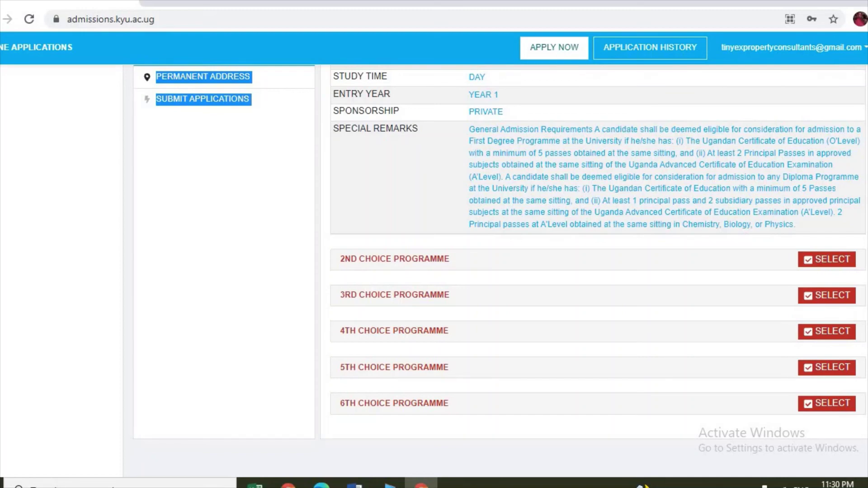
pyautogui.scroll(7, 497, 272)
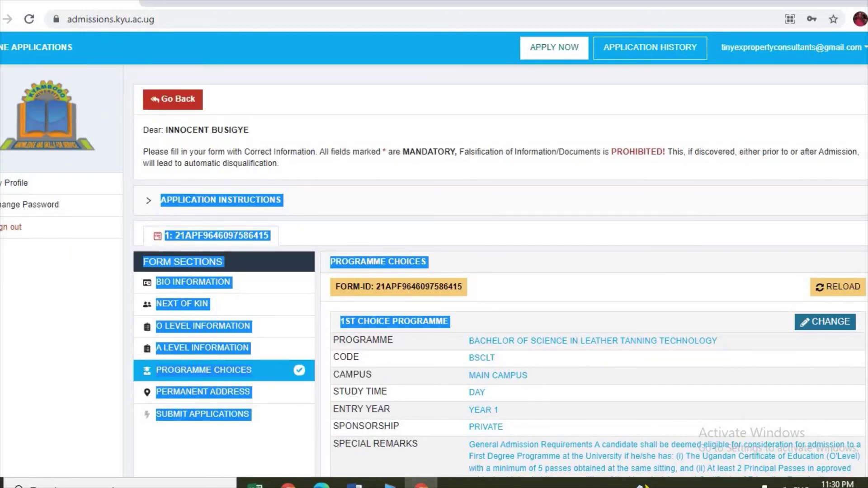
pyautogui.scroll(-1, 497, 272)
pyautogui.scroll(1, 497, 271)
pyautogui.click(178, 101)
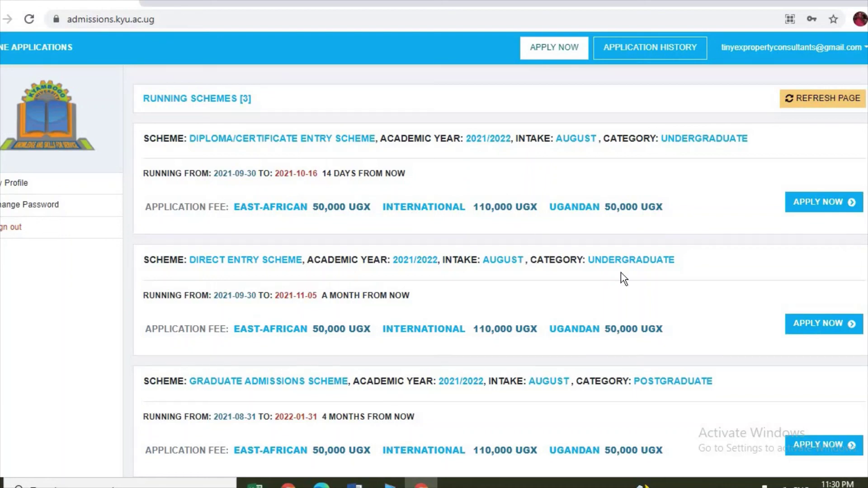
pyautogui.click(791, 328)
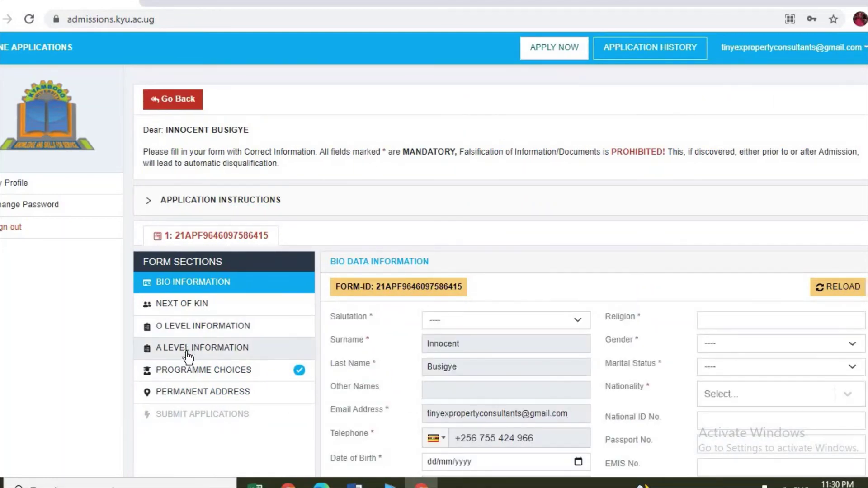
pyautogui.click(215, 400)
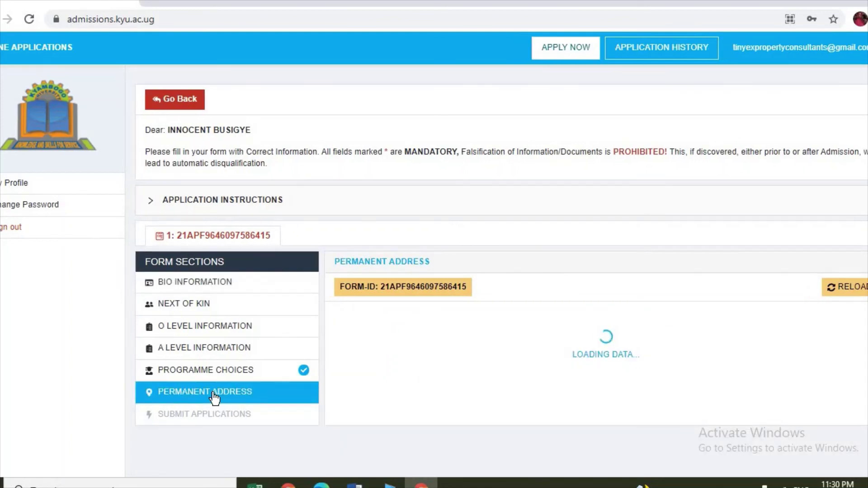